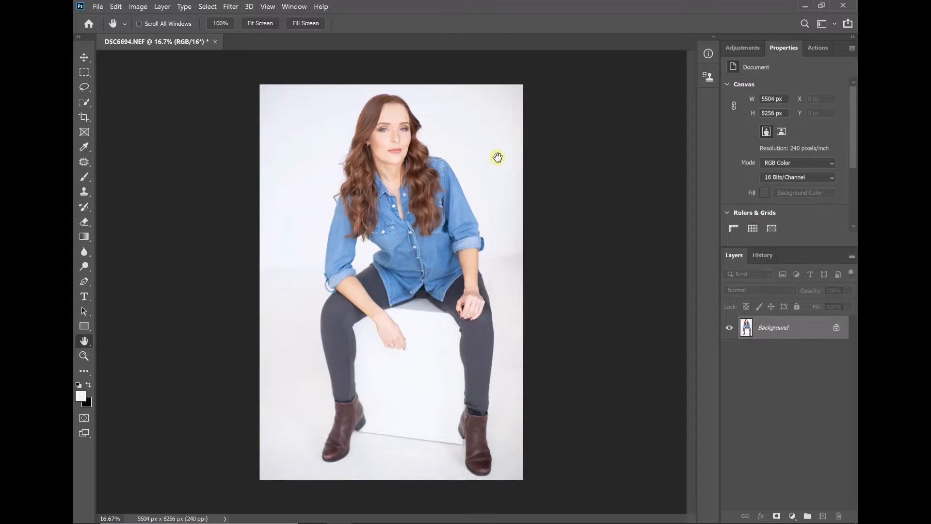
Sample the pale studio backdrop beside the woman's head as the foreground colour, ecedef, and return to the Hand tool.
{"action": "left_click", "coordinate": [84, 399]}
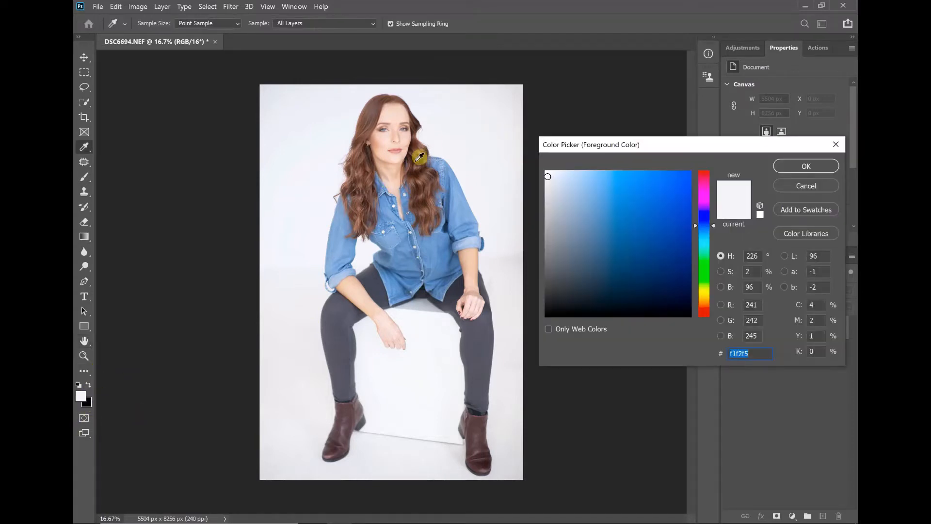
{"action": "left_click", "coordinate": [490, 124]}
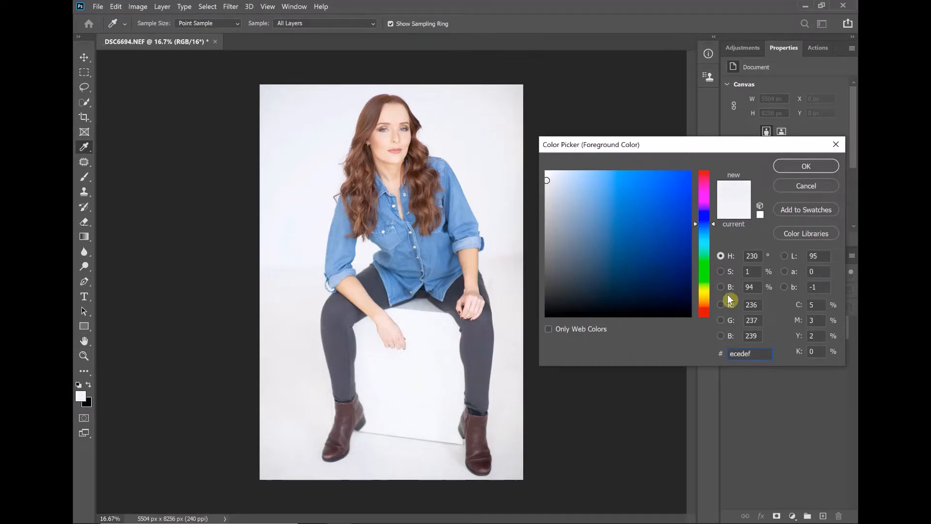
{"action": "left_click", "coordinate": [736, 355]}
{"action": "left_click", "coordinate": [816, 167]}
{"action": "key", "text": "h"}
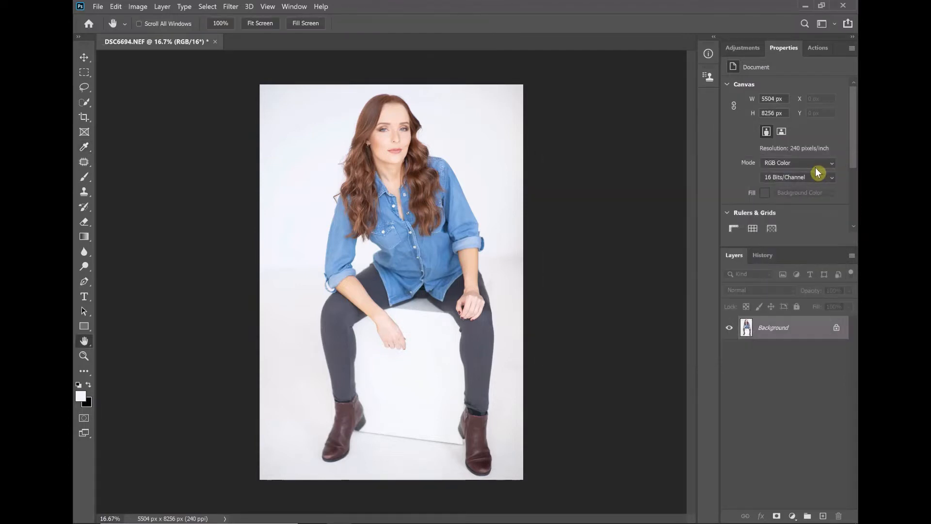
Add a Levels adjustment layer above the Background layer.
{"action": "left_click", "coordinate": [745, 49]}
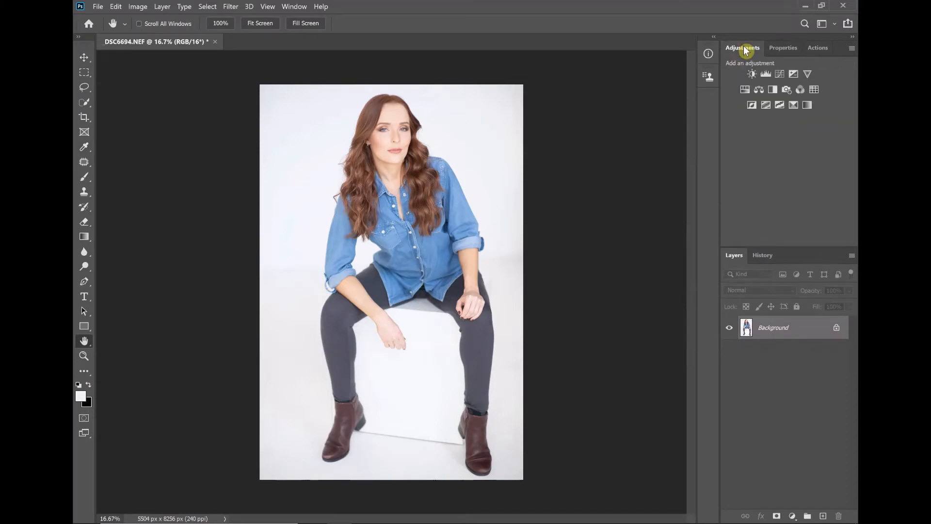
{"action": "left_click", "coordinate": [765, 75]}
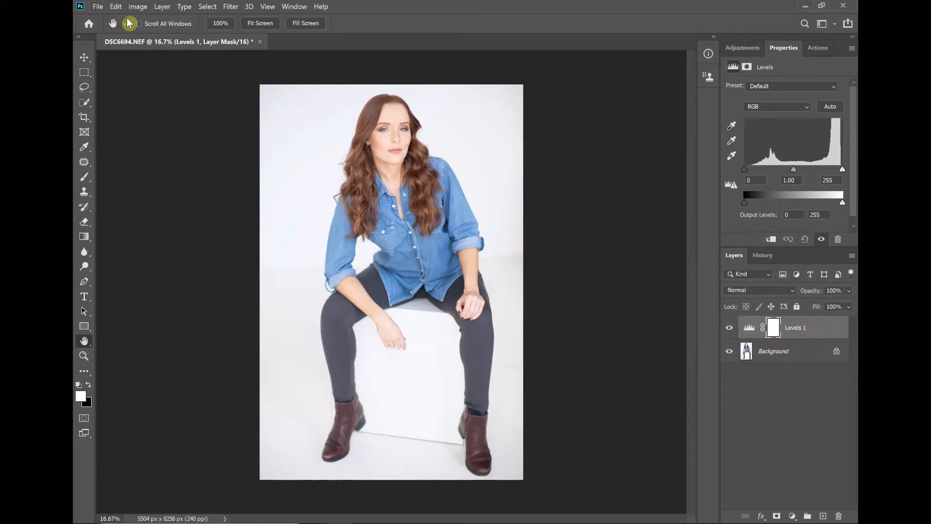
{"action": "left_click", "coordinate": [137, 7]}
{"action": "mouse_move", "coordinate": [144, 33]}
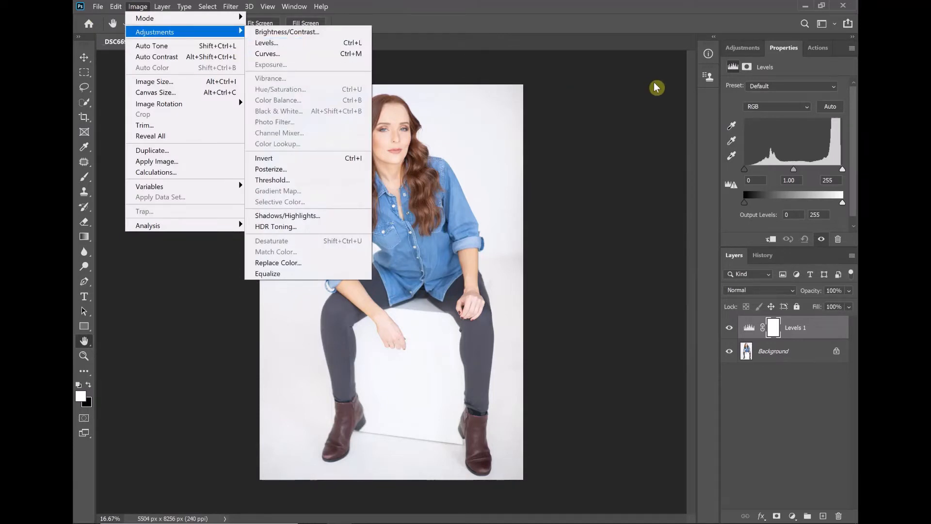
{"action": "left_click", "coordinate": [640, 23]}
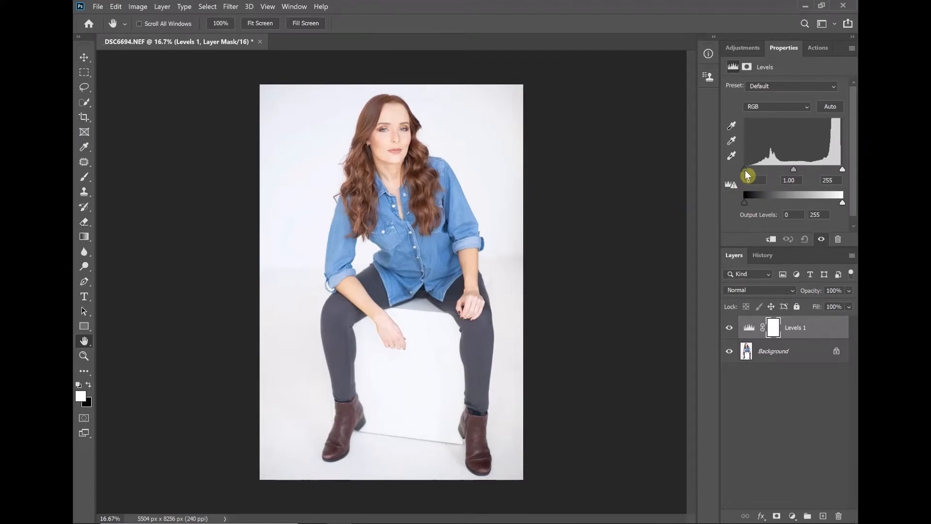
Set the Levels shadow input to 13 and the highlight input to 252.
{"action": "left_click", "coordinate": [746, 173]}
{"action": "left_click_drag", "start_coordinate": [746, 170], "coordinate": [749, 170]}
{"action": "left_click_drag", "start_coordinate": [748, 169], "coordinate": [752, 170]}
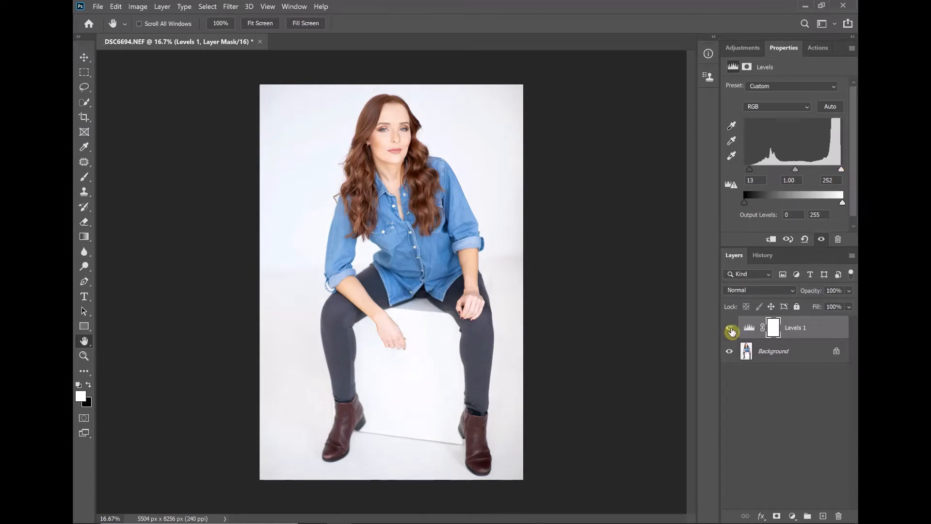
Toggle the Levels layer's visibility several times to compare the photo with and without the adjustment.
{"action": "left_click", "coordinate": [731, 331]}
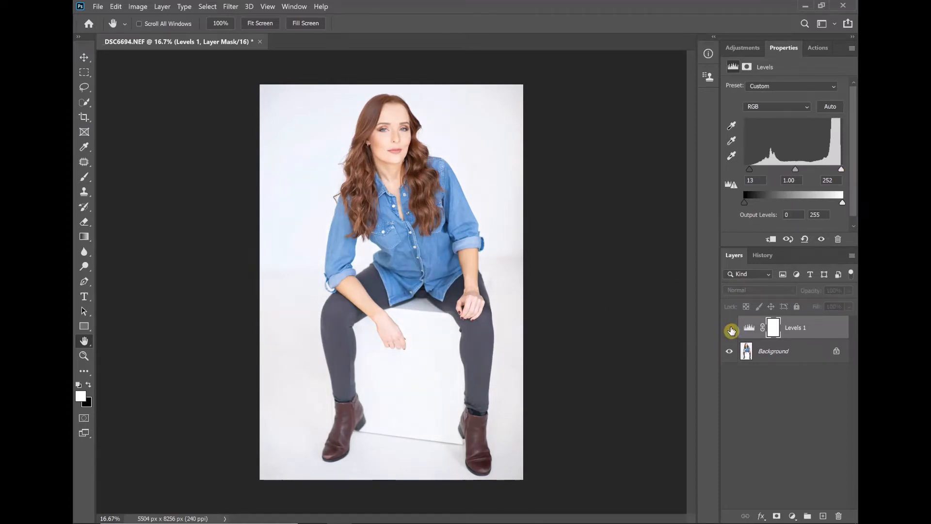
{"action": "left_click", "coordinate": [732, 331]}
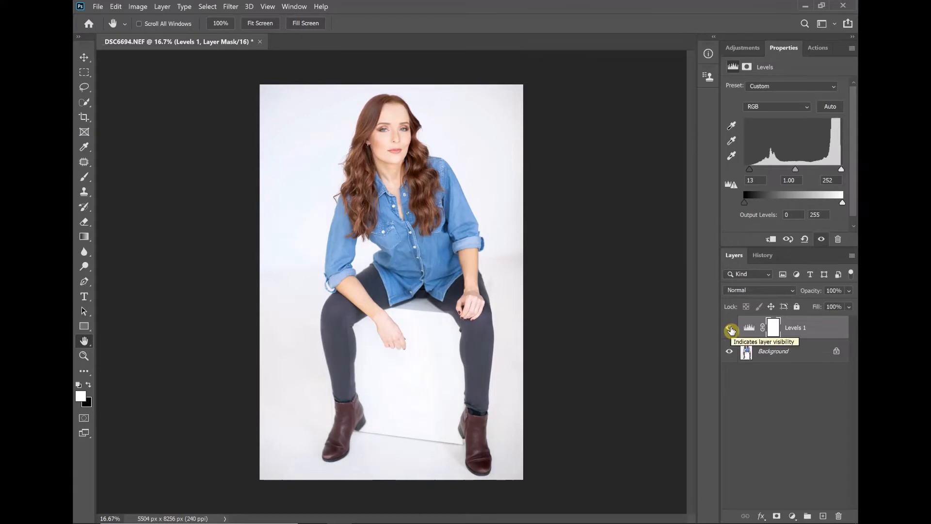
{"action": "left_click", "coordinate": [732, 331]}
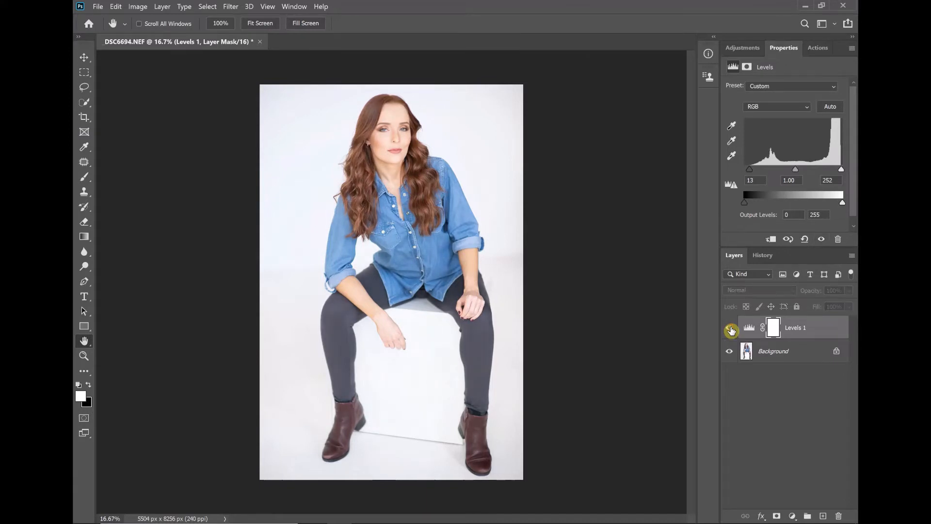
{"action": "left_click", "coordinate": [731, 330]}
{"action": "left_click", "coordinate": [732, 331]}
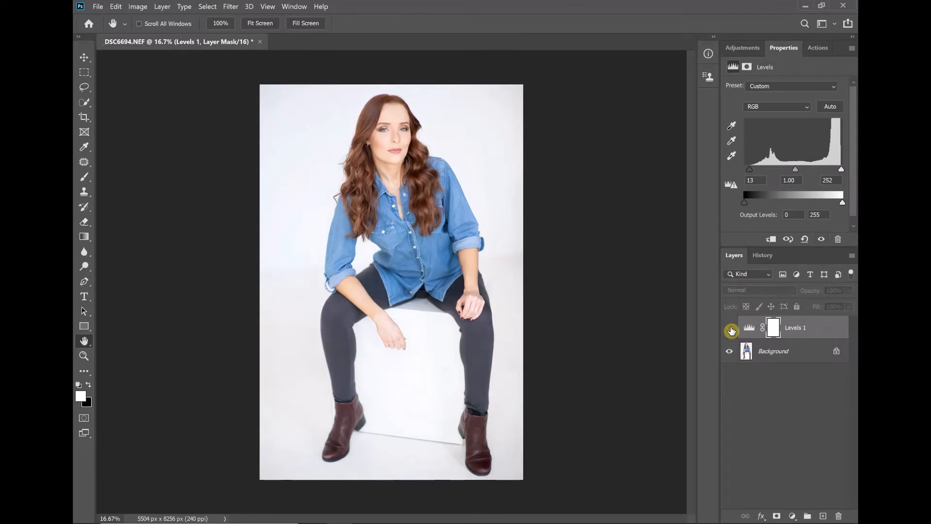
{"action": "left_click", "coordinate": [731, 330]}
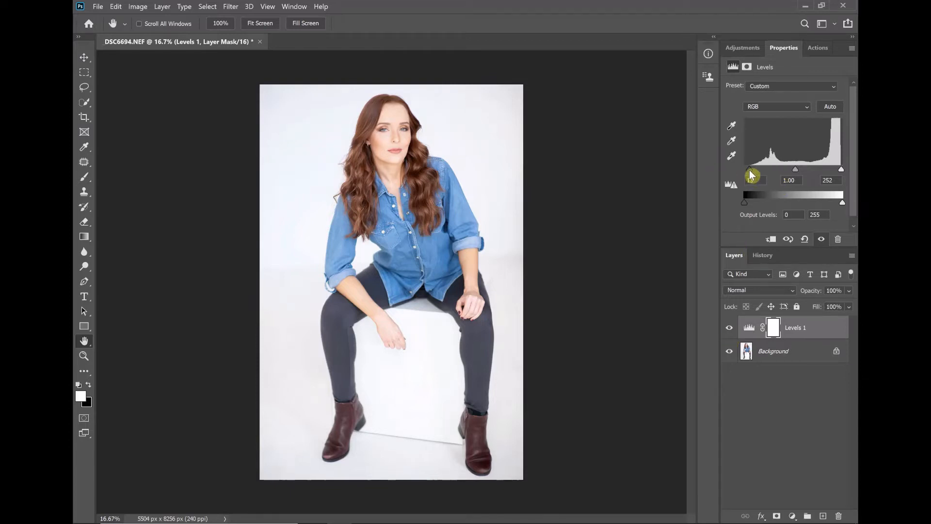
Set the Levels shadow input to 37, using the clipping preview to judge the lost shadow detail.
{"action": "left_click_drag", "start_coordinate": [751, 176], "coordinate": [760, 175]}
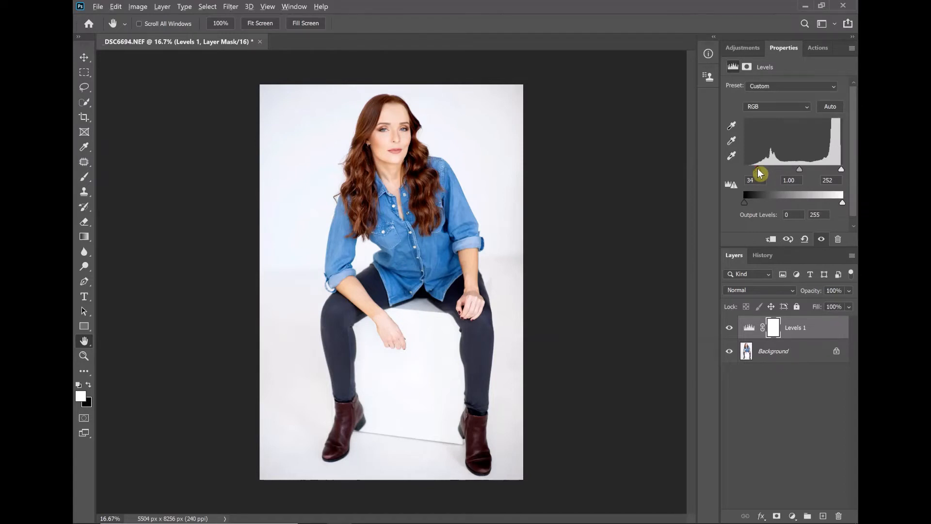
{"action": "left_click", "coordinate": [760, 173], "text": "alt"}
{"action": "left_click_drag", "start_coordinate": [760, 173], "coordinate": [760, 174]}
{"action": "left_click", "coordinate": [760, 174], "text": "alt"}
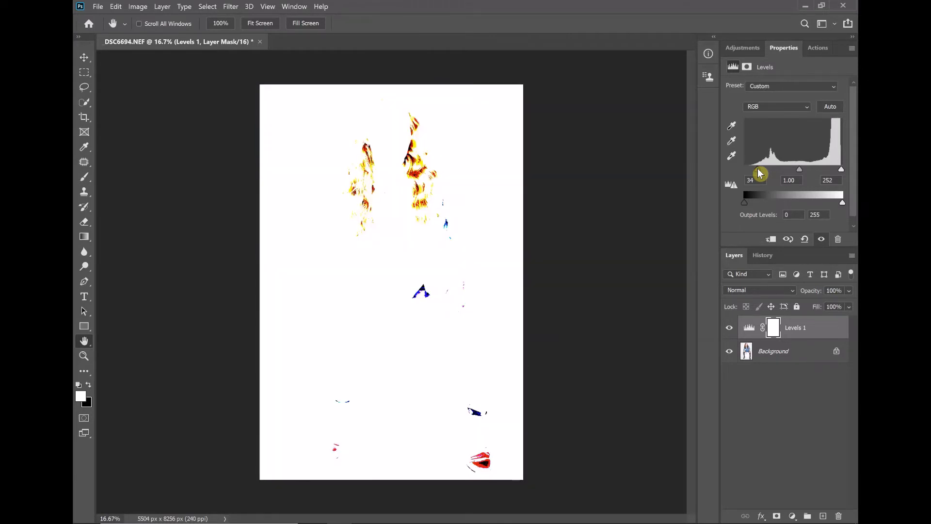
{"action": "left_click_drag", "start_coordinate": [760, 173], "coordinate": [787, 176]}
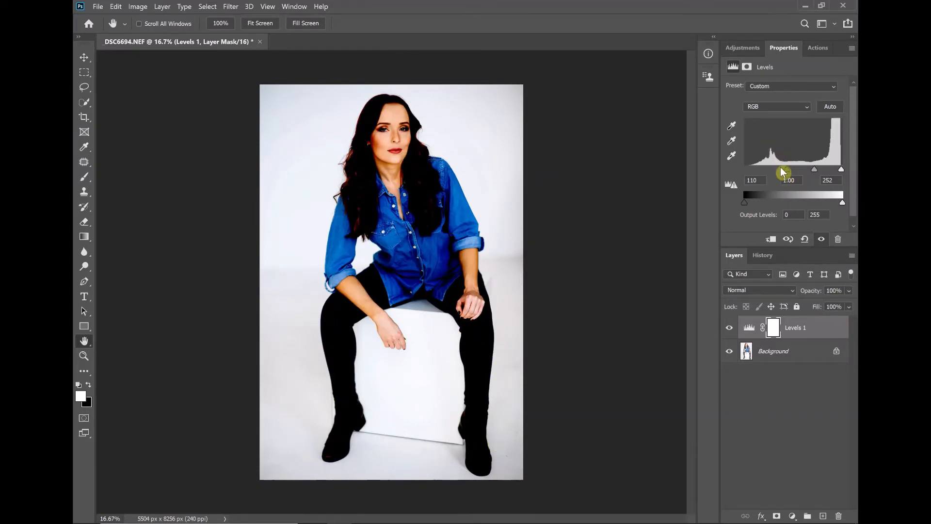
{"action": "left_click_drag", "start_coordinate": [788, 175], "coordinate": [761, 171]}
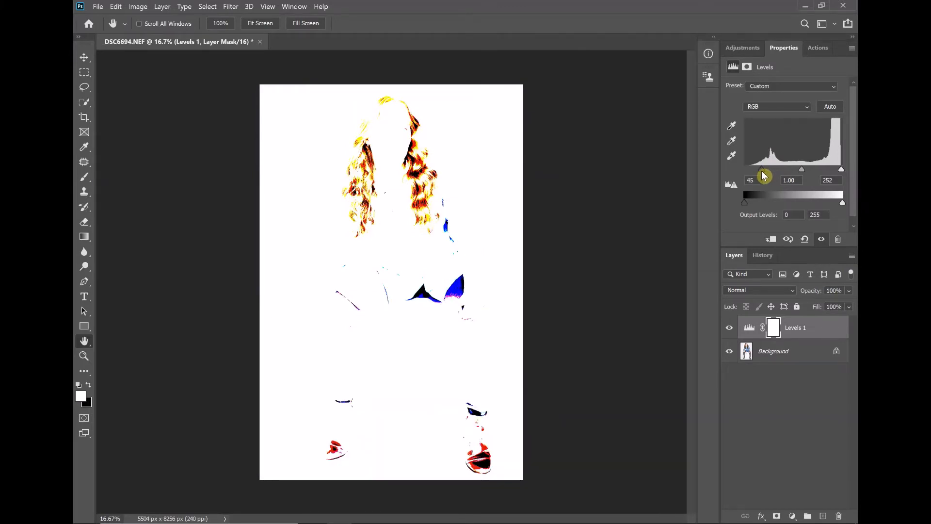
{"action": "left_click_drag", "start_coordinate": [761, 170], "coordinate": [756, 171]}
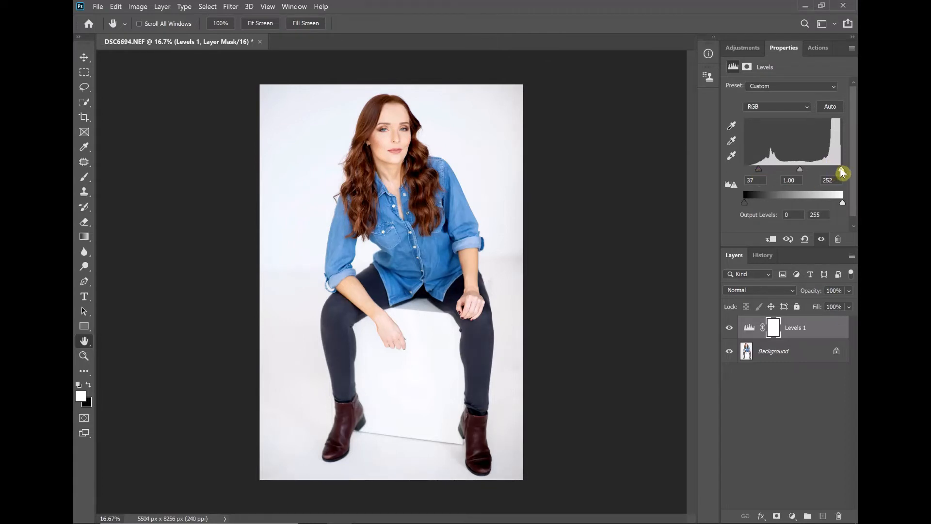
Set the Levels highlight input to 239 using the clipping preview, and compare the photo with and without the adjustment.
{"action": "left_click_drag", "start_coordinate": [843, 172], "coordinate": [841, 173]}
{"action": "left_click", "coordinate": [840, 173], "text": "alt"}
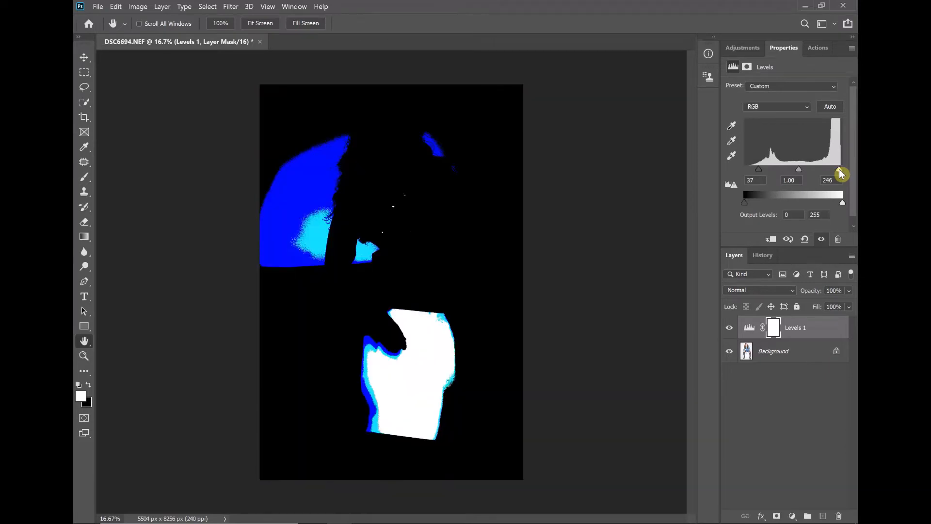
{"action": "left_click_drag", "start_coordinate": [840, 173], "coordinate": [838, 174]}
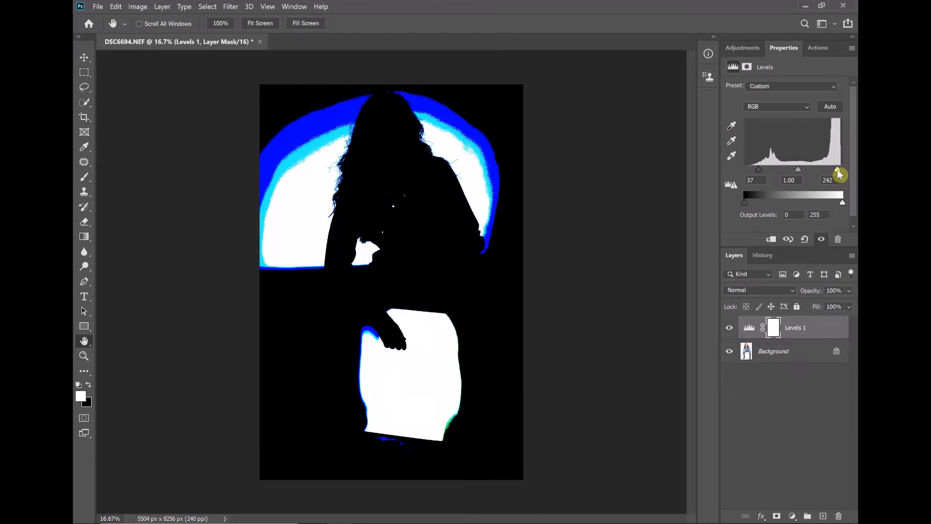
{"action": "left_click_drag", "start_coordinate": [839, 175], "coordinate": [835, 177]}
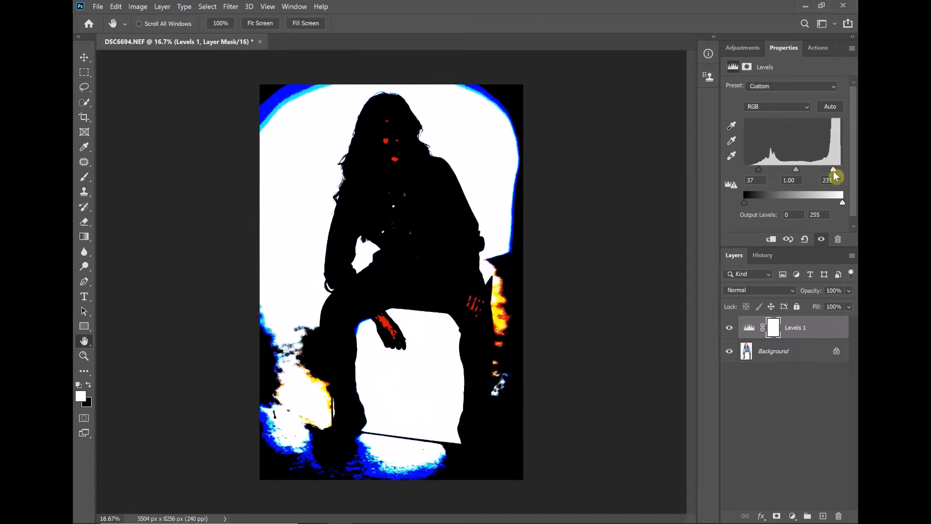
{"action": "left_click_drag", "start_coordinate": [835, 176], "coordinate": [831, 177]}
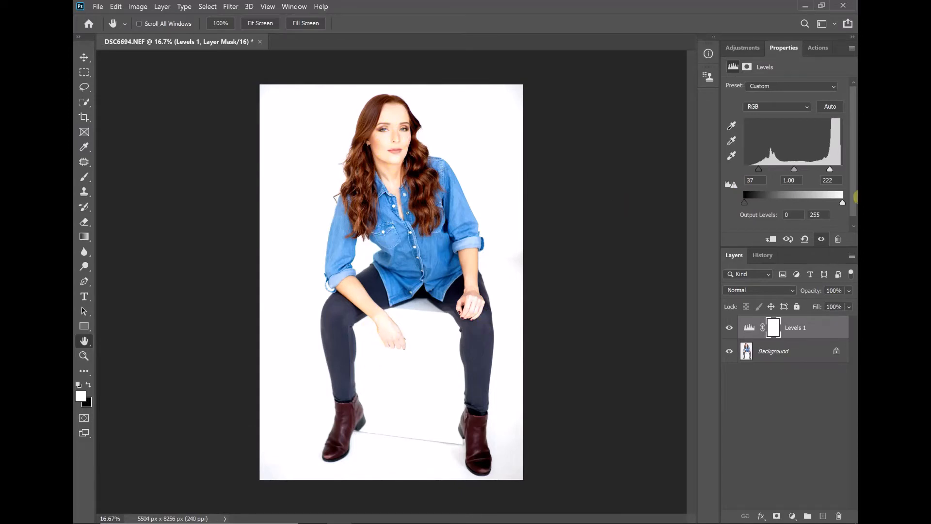
{"action": "left_click_drag", "start_coordinate": [832, 174], "coordinate": [839, 176]}
{"action": "left_click", "coordinate": [837, 171], "text": "alt"}
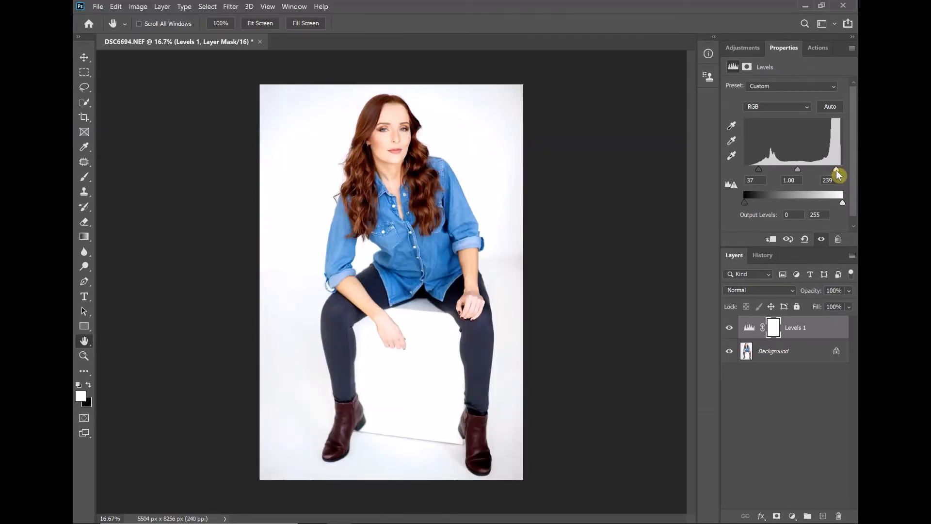
{"action": "left_click", "coordinate": [729, 333]}
{"action": "left_click", "coordinate": [729, 333]}
Try midtone levels of 1.73 and 0.89, and return the midtone to 1.00.
{"action": "left_click_drag", "start_coordinate": [798, 171], "coordinate": [771, 177]}
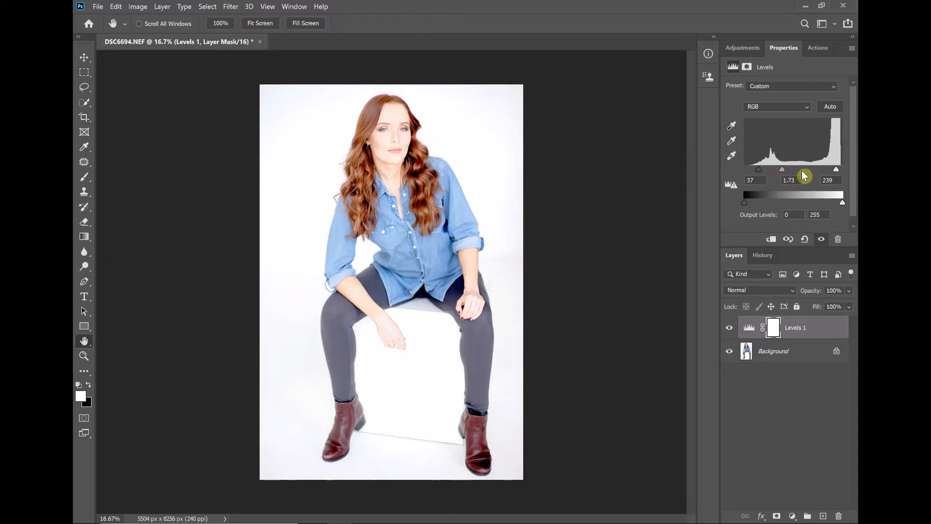
{"action": "left_click_drag", "start_coordinate": [782, 169], "coordinate": [802, 175]}
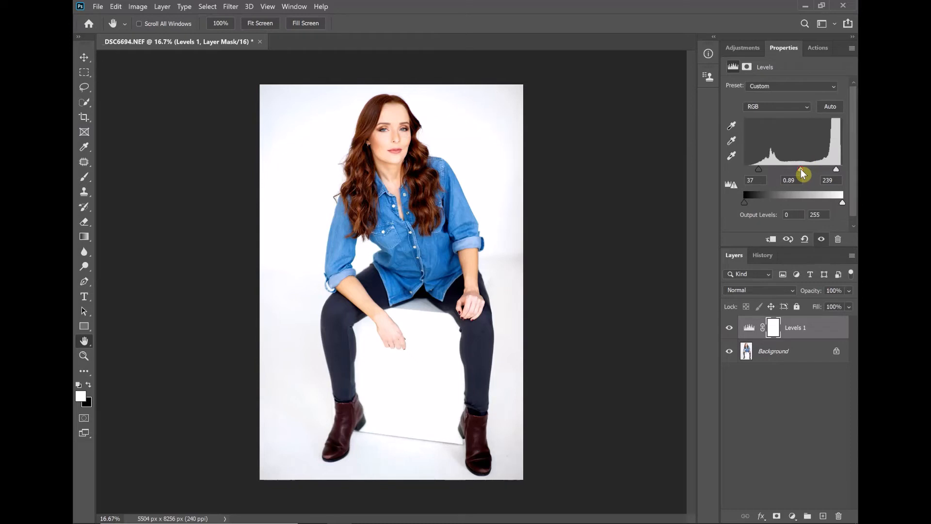
{"action": "left_click_drag", "start_coordinate": [802, 173], "coordinate": [799, 173]}
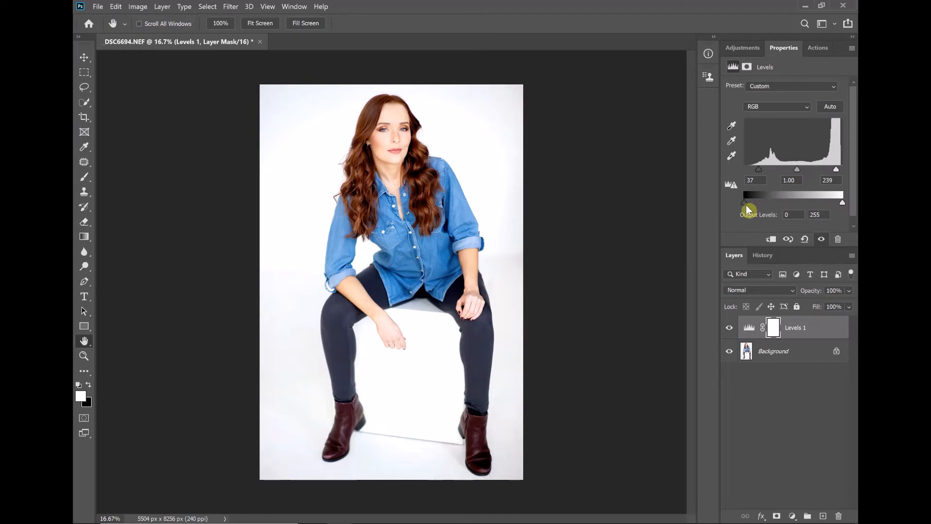
Try a black output level of 81, reduce it to 10, and delete the Levels adjustment layer.
{"action": "left_click_drag", "start_coordinate": [747, 207], "coordinate": [776, 206]}
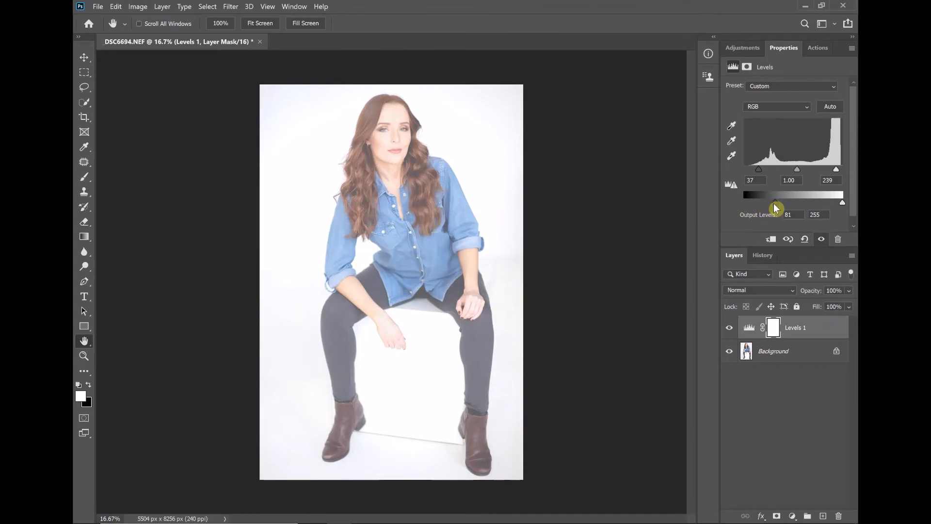
{"action": "left_click_drag", "start_coordinate": [774, 202], "coordinate": [751, 211]}
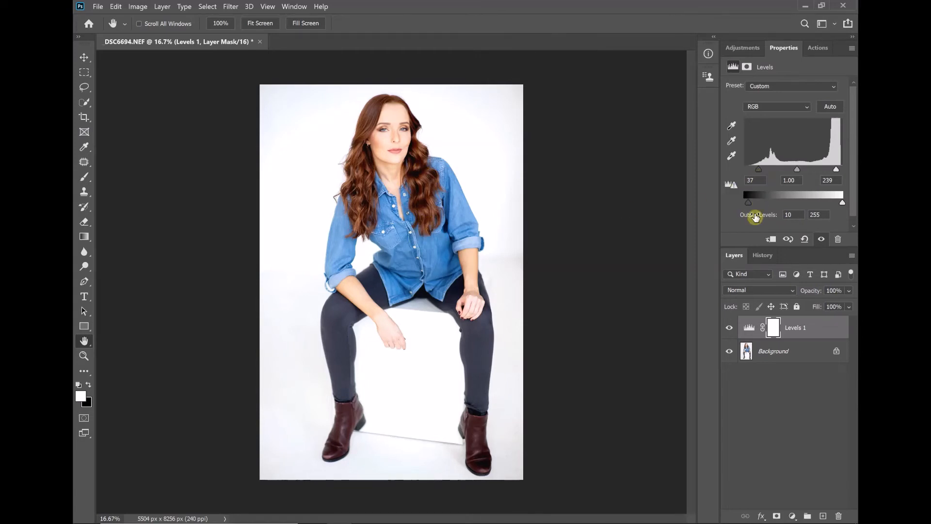
{"action": "left_click_drag", "start_coordinate": [800, 331], "coordinate": [837, 517]}
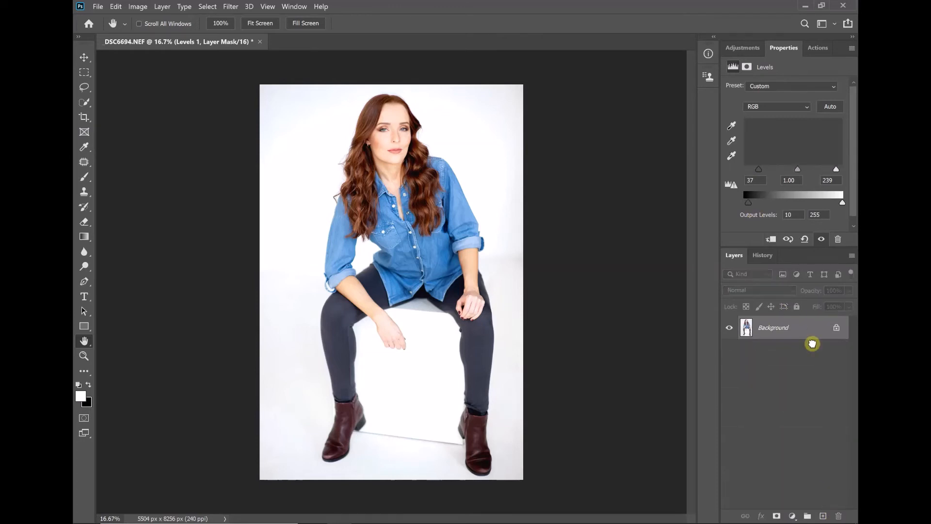
Add a fresh Levels adjustment layer and sample its gray point on the trousers, the denim shirt, and finally the backdrop beside the woman's thigh.
{"action": "left_click", "coordinate": [743, 49]}
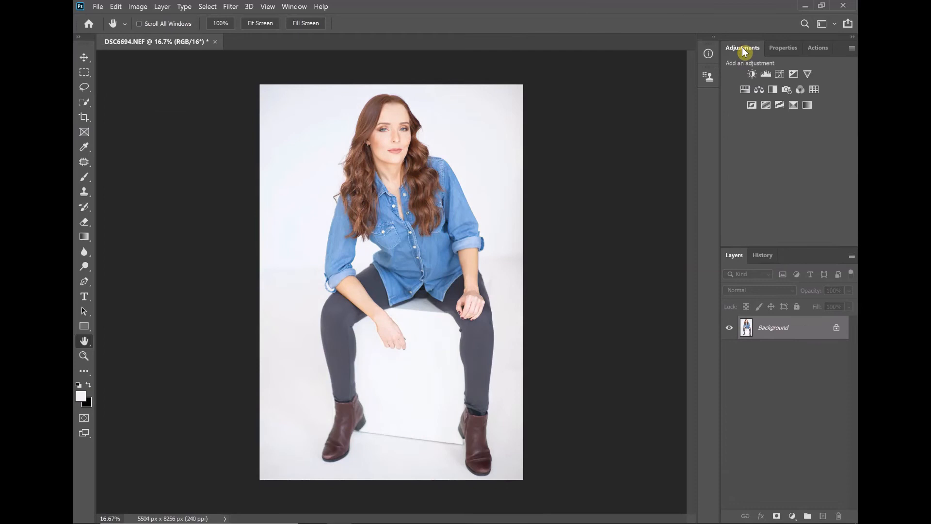
{"action": "left_click", "coordinate": [766, 74]}
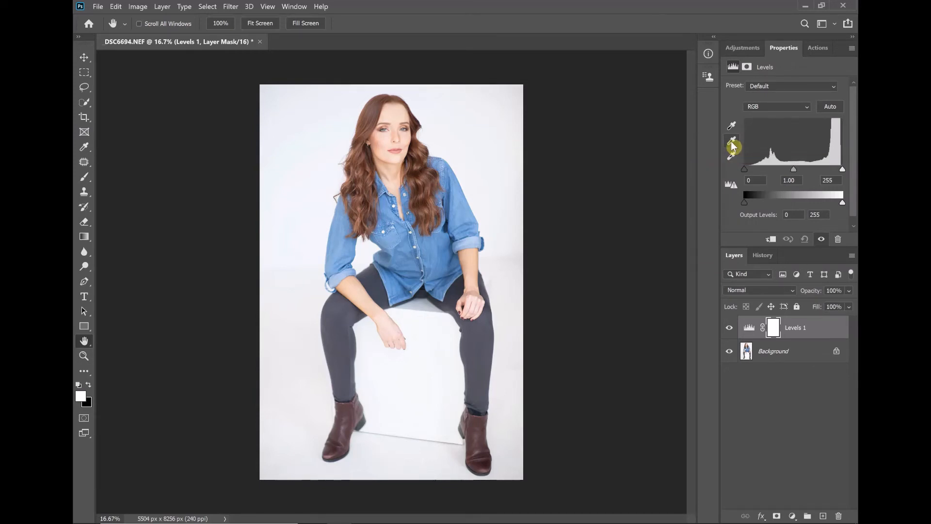
{"action": "left_click", "coordinate": [732, 142]}
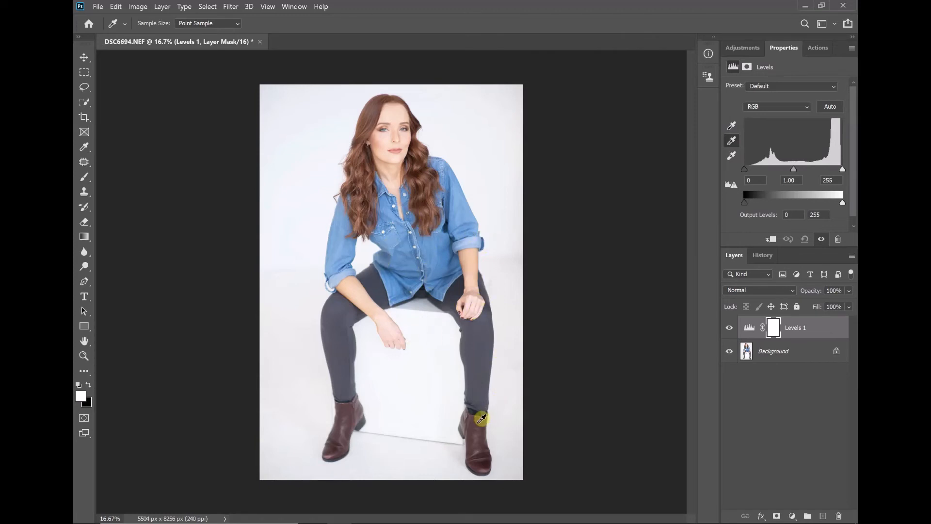
{"action": "left_click", "coordinate": [482, 398]}
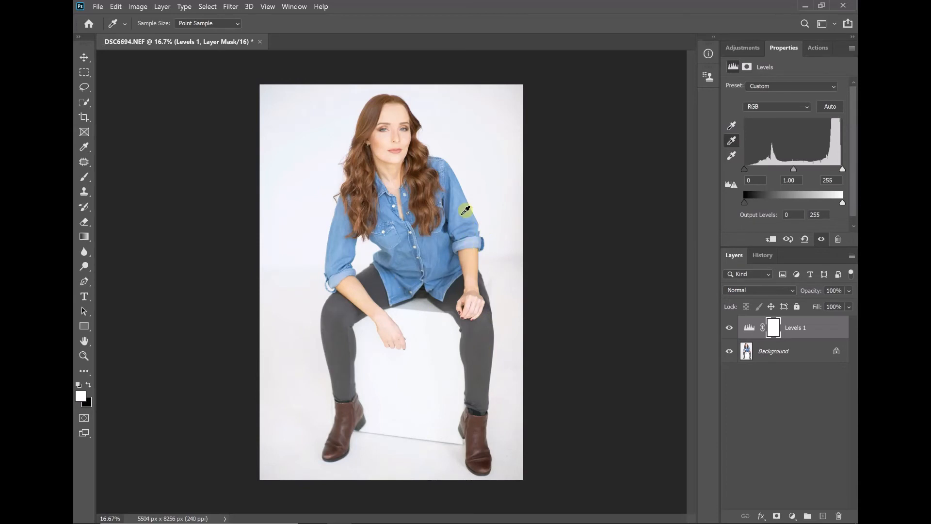
{"action": "left_click", "coordinate": [466, 210]}
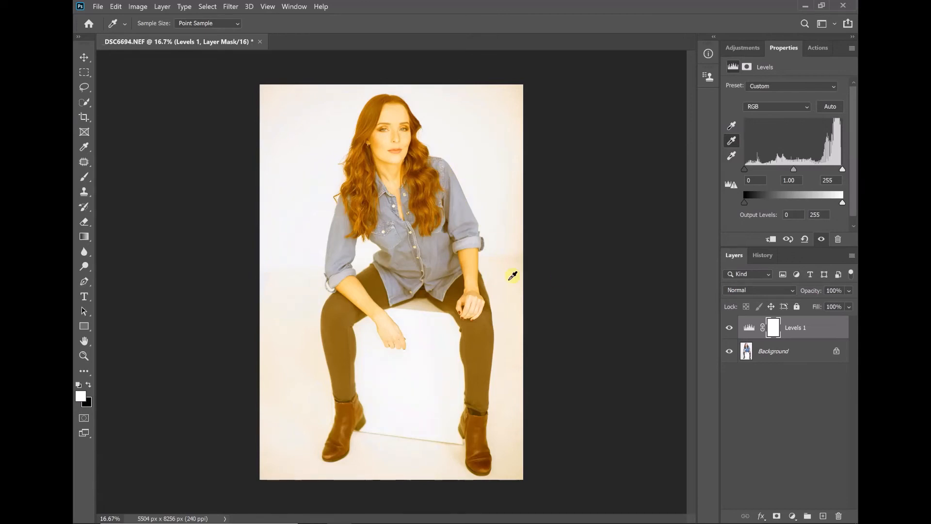
{"action": "left_click", "coordinate": [511, 278]}
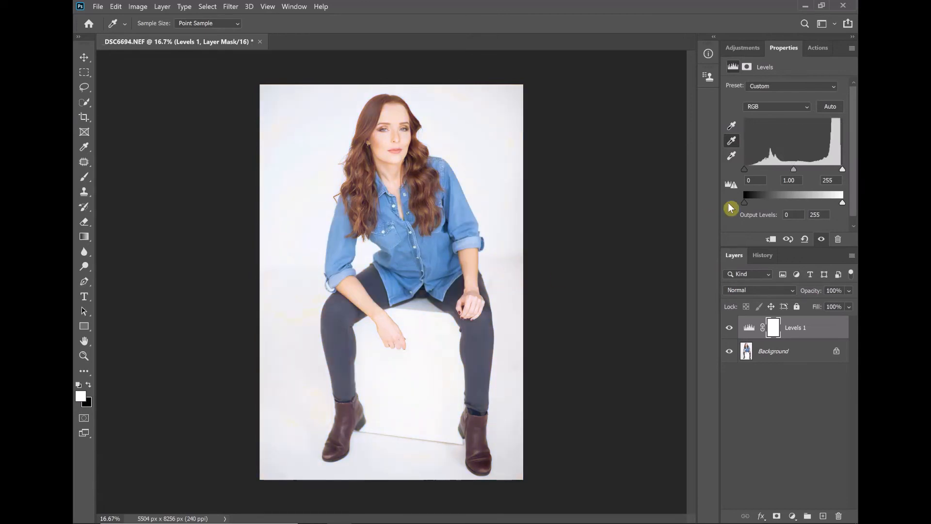
Sample the Levels white point at several spots on the backdrop beside the woman, finishing at the photo's upper-right corner.
{"action": "left_click", "coordinate": [732, 155]}
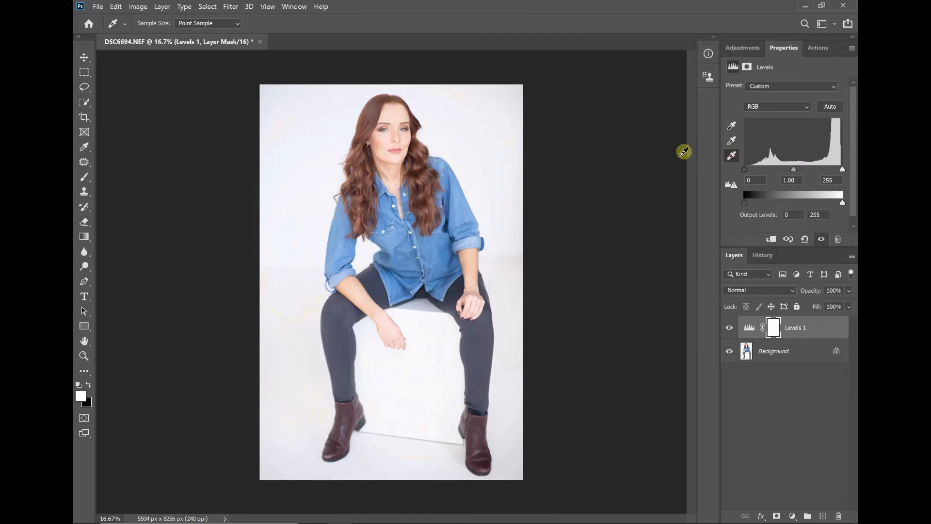
{"action": "left_click", "coordinate": [473, 125]}
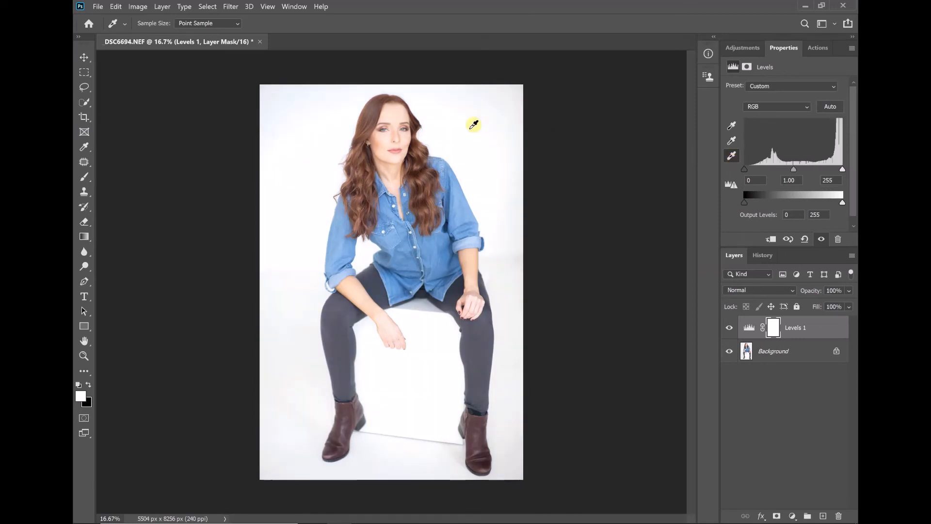
{"action": "left_click", "coordinate": [521, 92]}
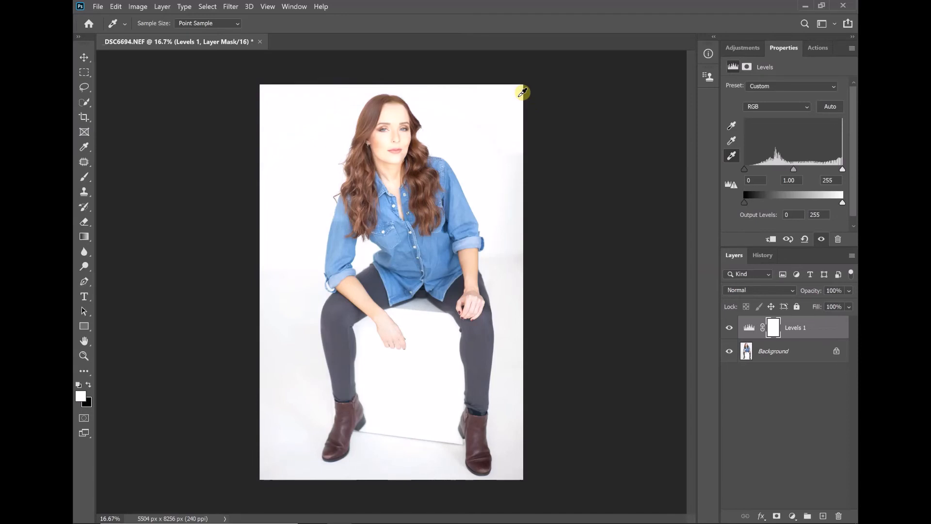
{"action": "left_click", "coordinate": [489, 136]}
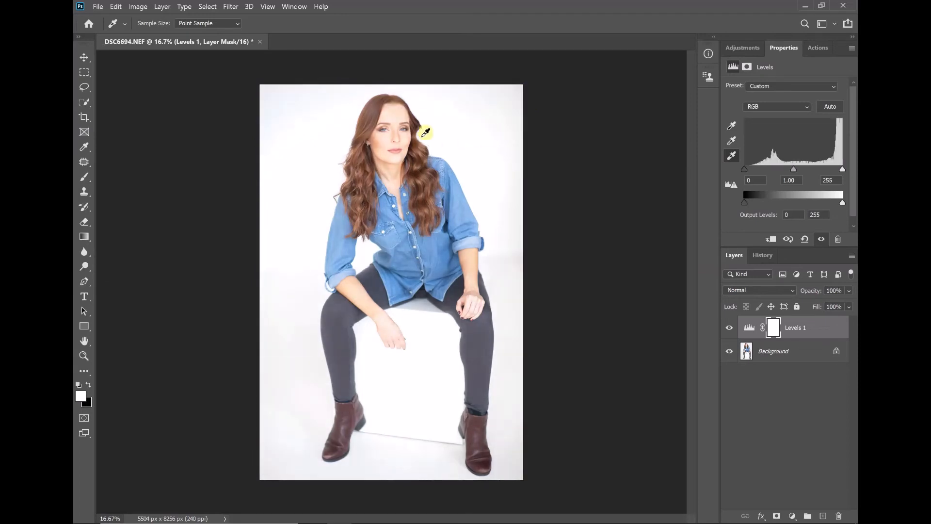
{"action": "left_click", "coordinate": [491, 117]}
{"action": "left_click", "coordinate": [518, 93]}
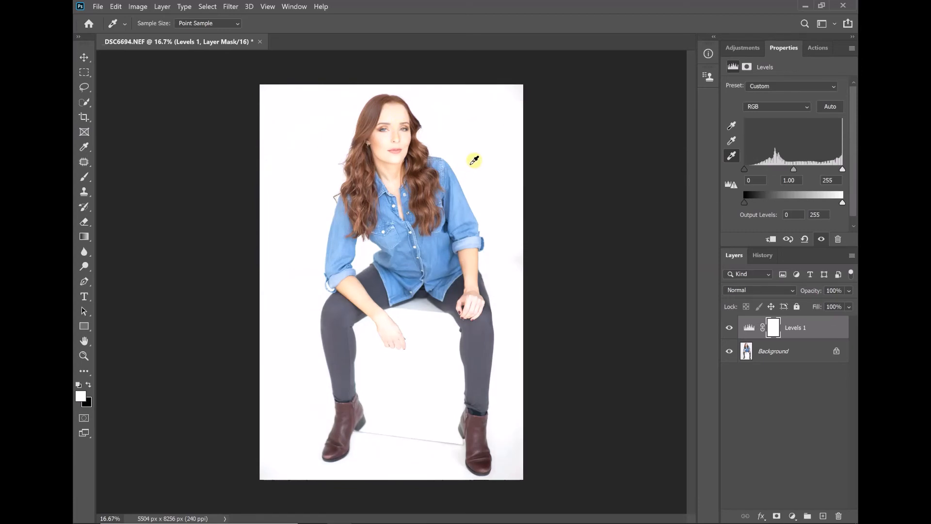
{"action": "left_click", "coordinate": [474, 160]}
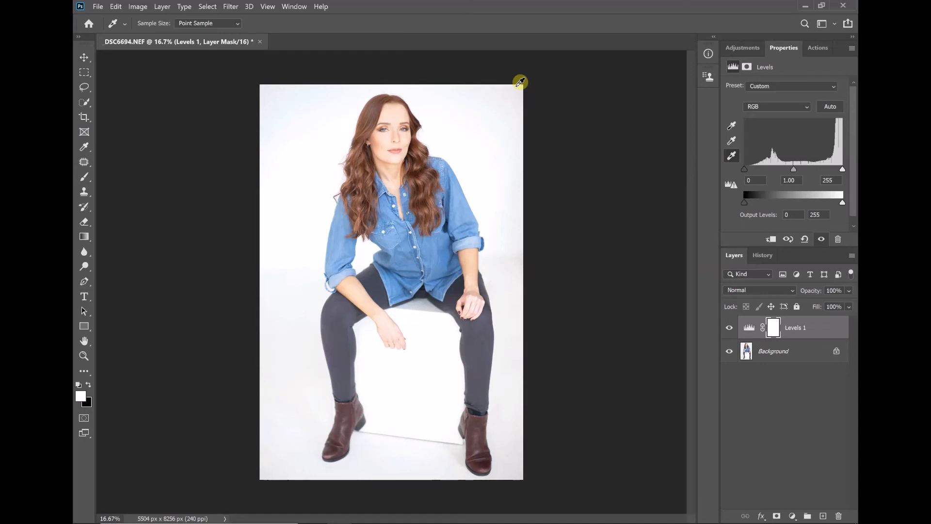
{"action": "left_click", "coordinate": [520, 83]}
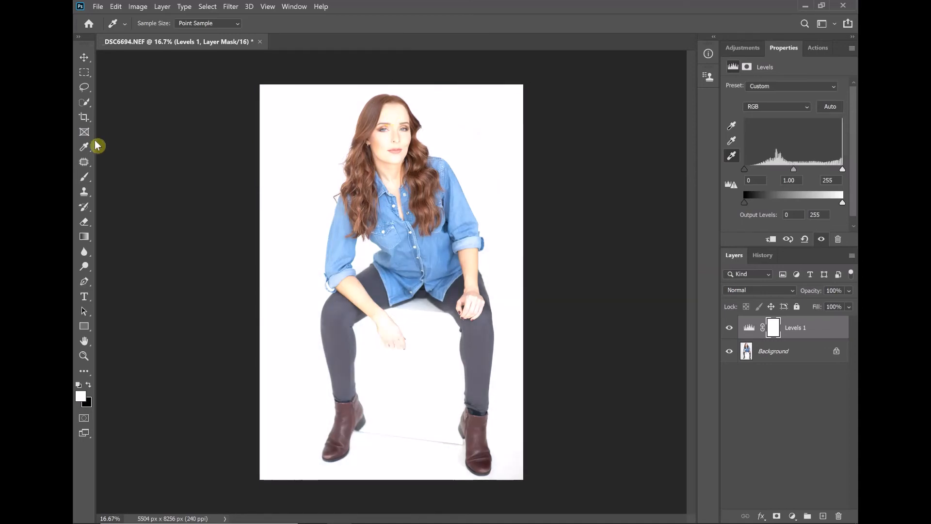
Paint the Levels layer mask black over the woman's face, neck, forearms and hands with a 700 px brush.
{"action": "left_click", "coordinate": [86, 179]}
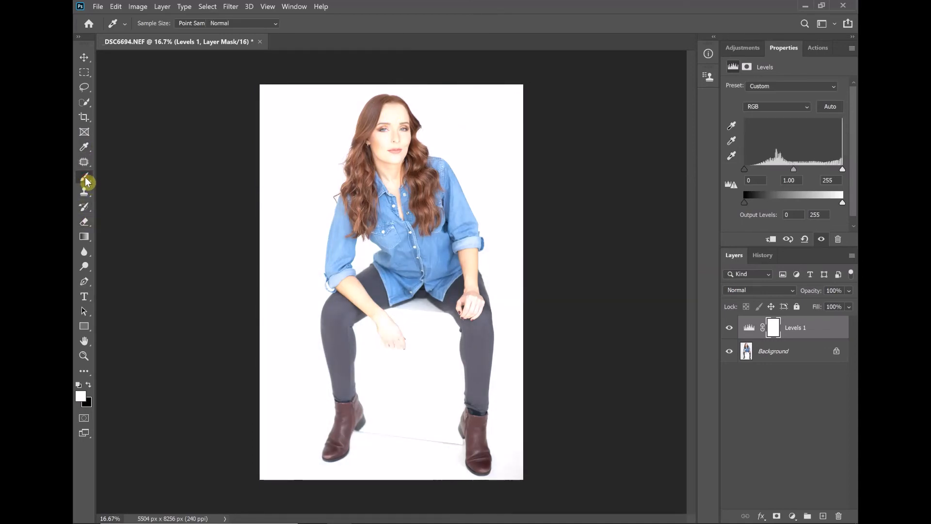
{"action": "left_click", "coordinate": [131, 176]}
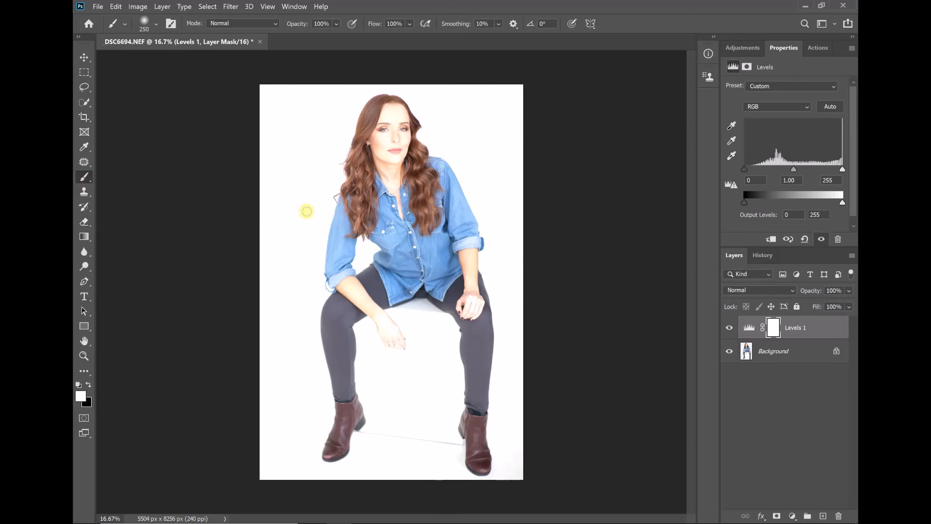
{"action": "left_click", "coordinate": [775, 328]}
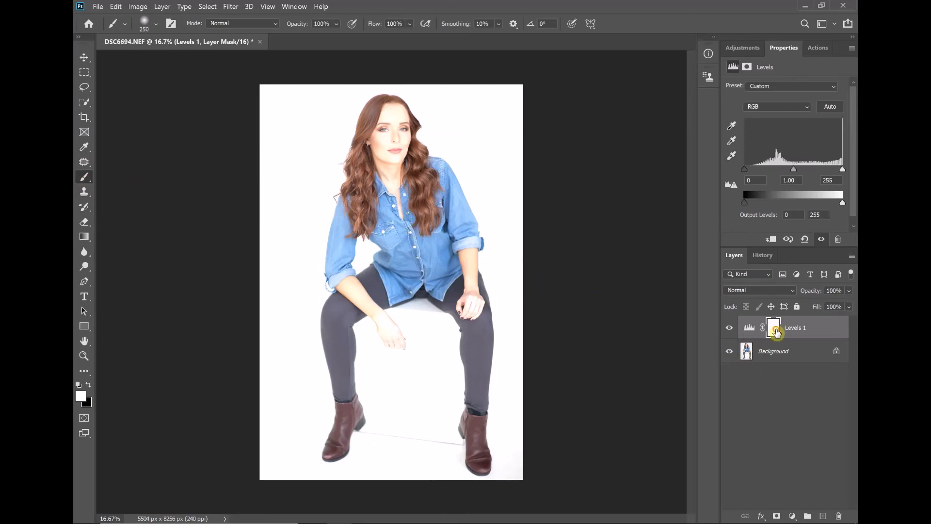
{"action": "key", "text": "x"}
{"action": "key", "text": "bracketright"}
{"action": "key", "text": "bracketright"}
{"action": "key", "text": "bracketright"}
{"action": "key", "text": "bracketright"}
{"action": "key", "text": "bracketright"}
{"action": "key", "text": "bracketright"}
{"action": "key", "text": "bracketright"}
{"action": "key", "text": "bracketright"}
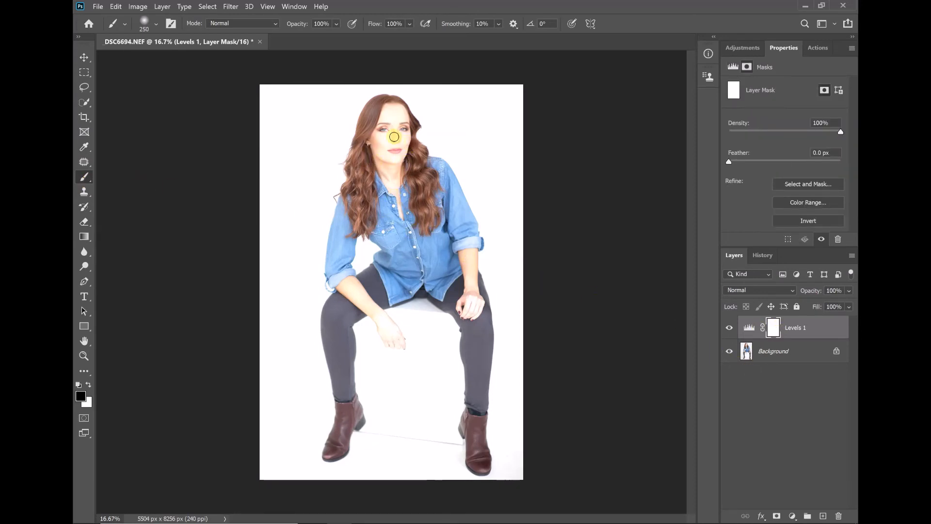
{"action": "mouse_move", "coordinate": [389, 116]}
{"action": "left_mouse_down"}
{"action": "mouse_move", "coordinate": [403, 129]}
{"action": "mouse_move", "coordinate": [387, 161]}
{"action": "mouse_move", "coordinate": [385, 142]}
{"action": "mouse_move", "coordinate": [393, 228]}
{"action": "mouse_move", "coordinate": [383, 264]}
{"action": "mouse_move", "coordinate": [360, 303]}
{"action": "mouse_move", "coordinate": [346, 279]}
{"action": "mouse_move", "coordinate": [359, 301]}
{"action": "left_mouse_up"}
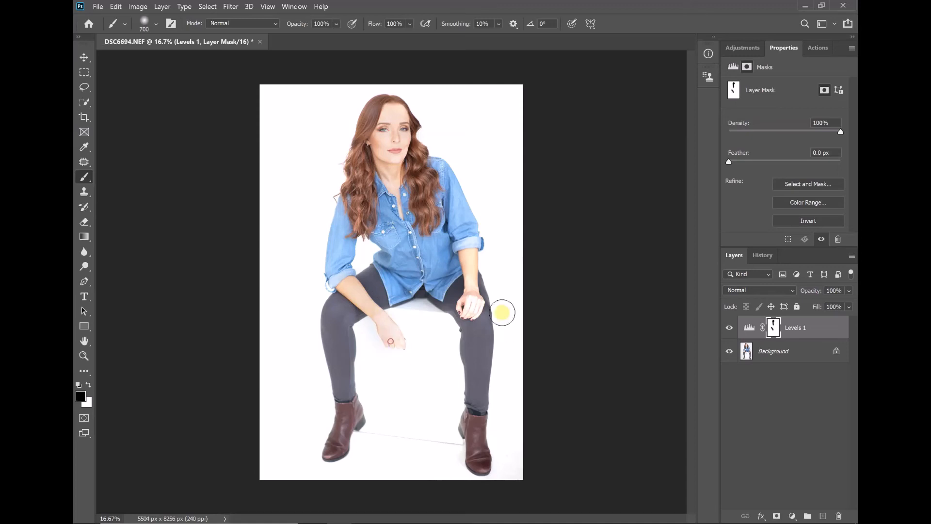
{"action": "left_click_drag", "start_coordinate": [474, 249], "coordinate": [470, 311]}
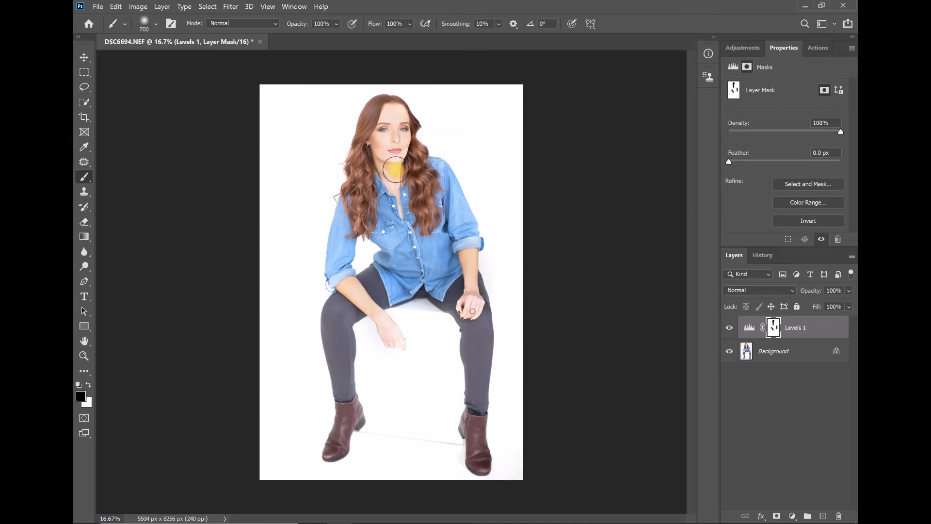
{"action": "left_click", "coordinate": [399, 152]}
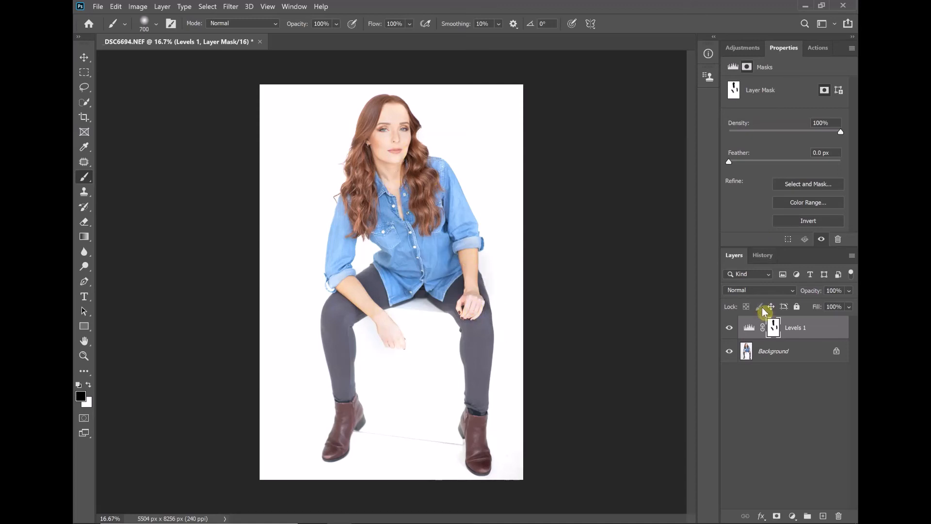
Set the masked Levels adjustment's shadow input to 52, and compare the photo with and without the adjustment.
{"action": "left_click", "coordinate": [748, 333]}
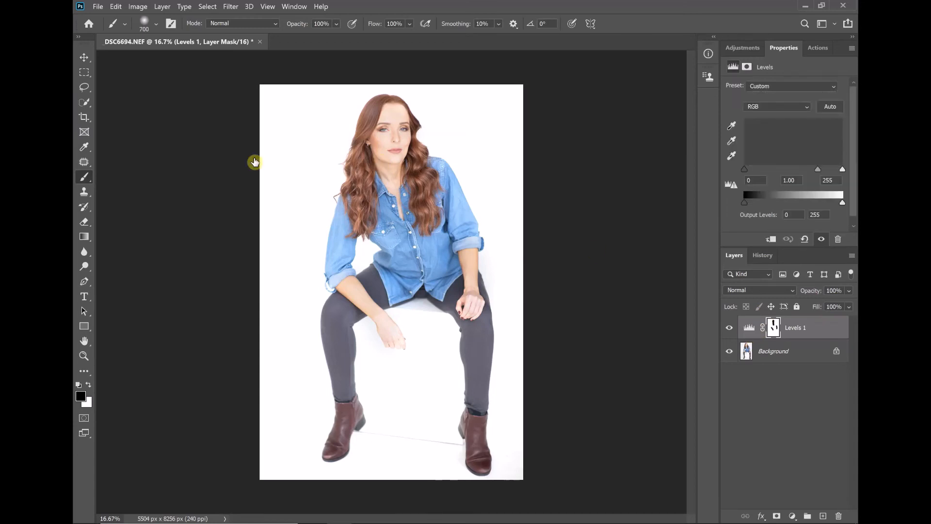
{"action": "left_click_drag", "start_coordinate": [747, 167], "coordinate": [771, 173]}
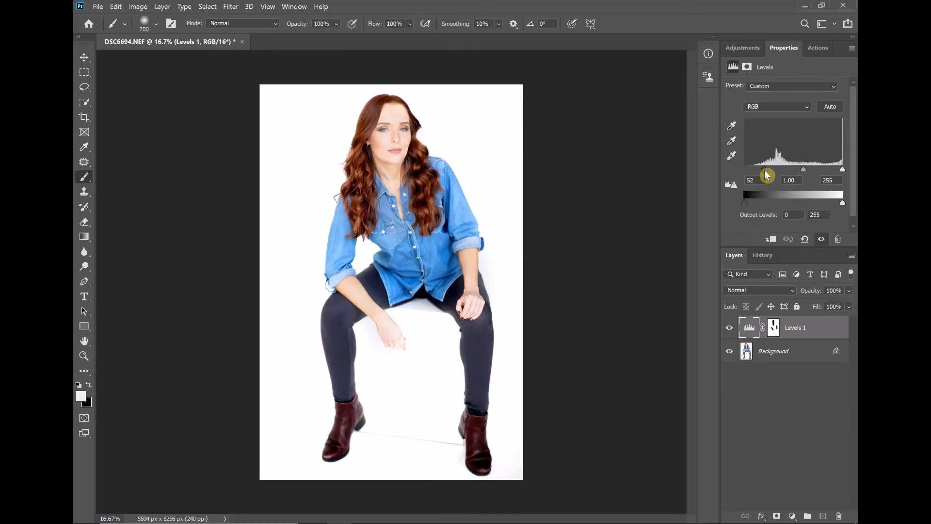
{"action": "left_click", "coordinate": [729, 333]}
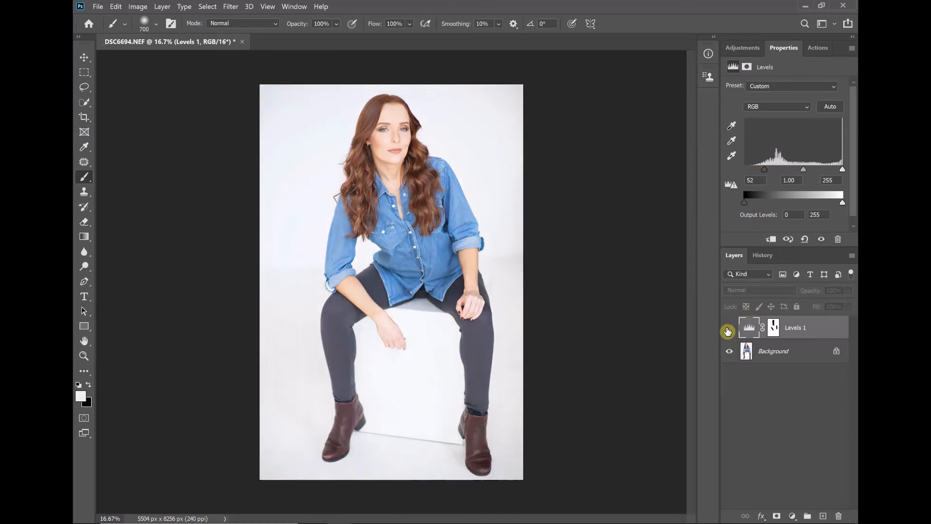
{"action": "left_click", "coordinate": [728, 332]}
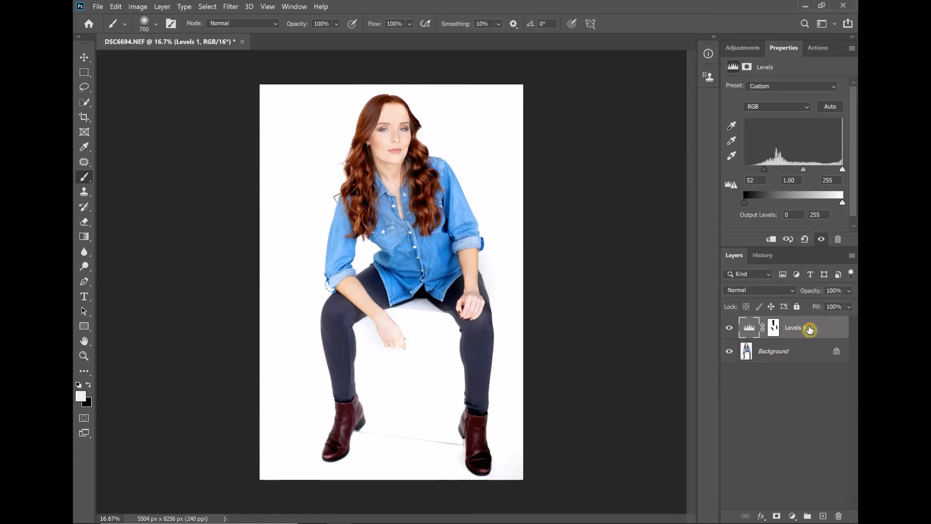
Delete the masked Levels adjustment layer and add a fresh one with shadow input 30 and highlight input 236.
{"action": "left_click_drag", "start_coordinate": [808, 329], "coordinate": [841, 515]}
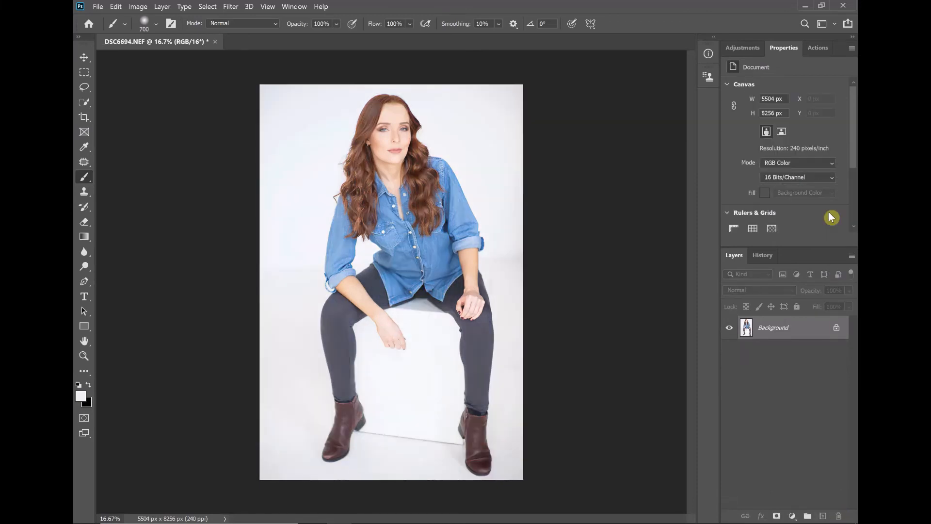
{"action": "left_click", "coordinate": [743, 49]}
{"action": "left_click", "coordinate": [766, 82]}
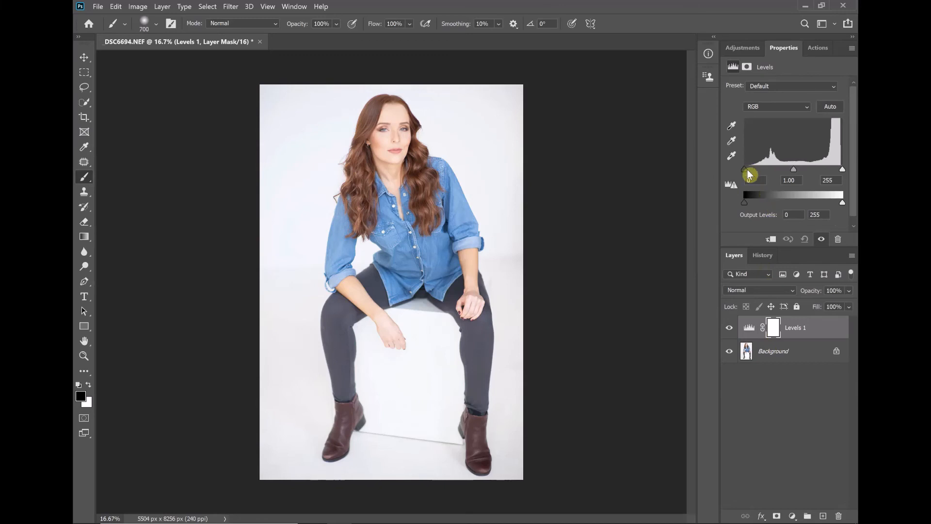
{"action": "left_click_drag", "start_coordinate": [746, 171], "coordinate": [758, 173]}
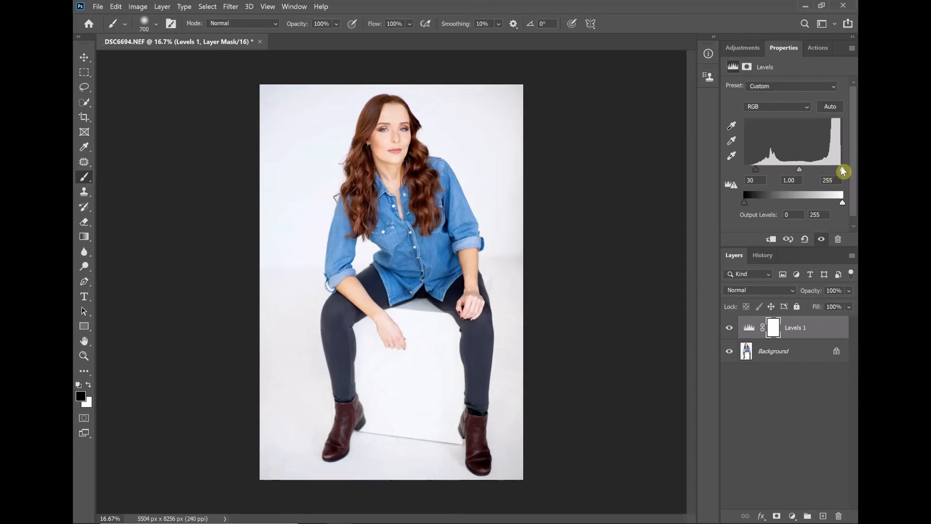
{"action": "left_click_drag", "start_coordinate": [842, 171], "coordinate": [836, 173]}
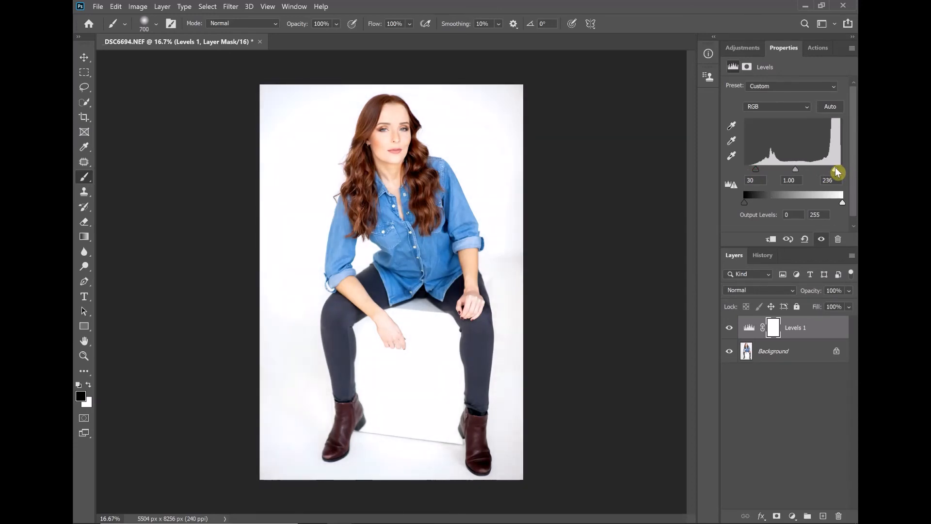
Set the Levels layer's blend mode to Soft Light, and compare the photo with and without it.
{"action": "left_click", "coordinate": [759, 291]}
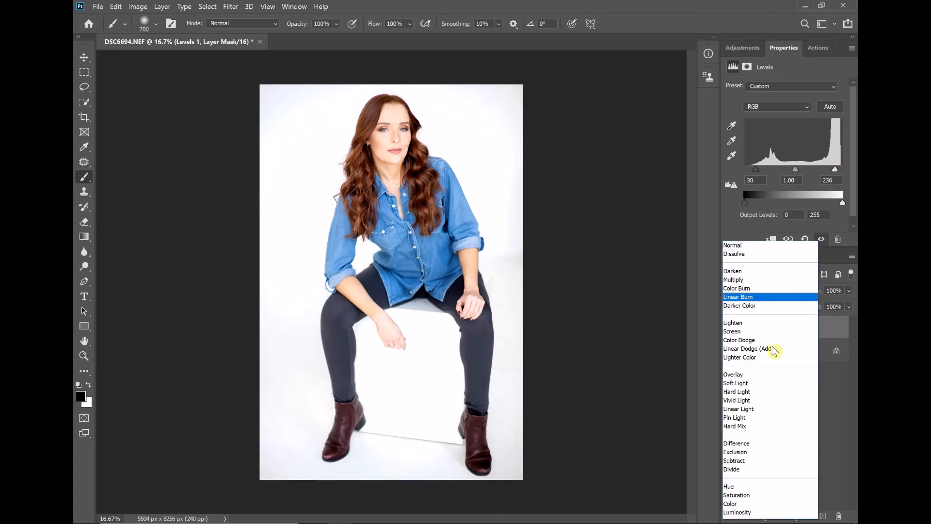
{"action": "left_click", "coordinate": [769, 386]}
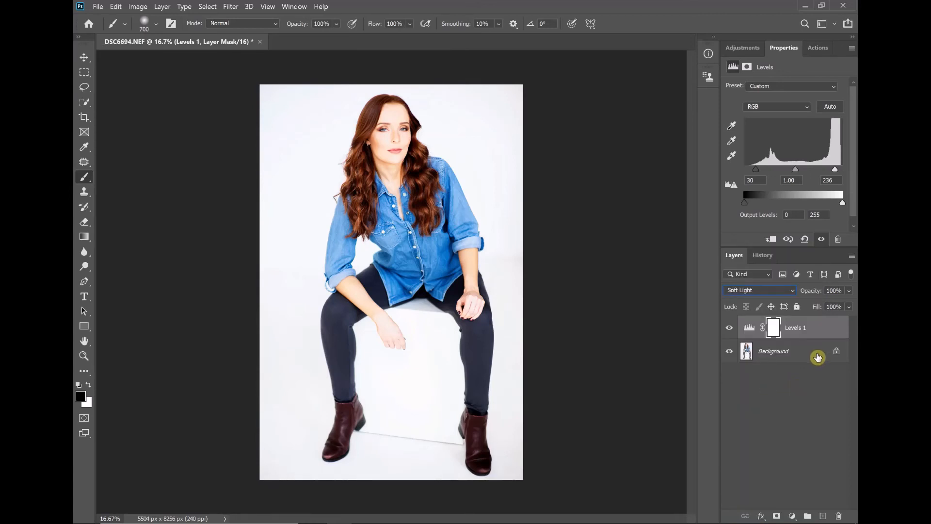
{"action": "left_click", "coordinate": [732, 331]}
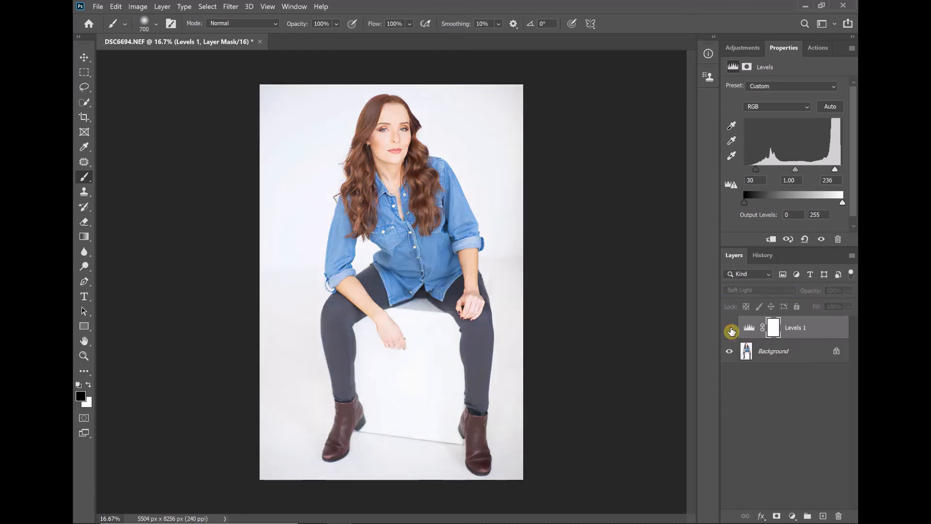
{"action": "left_click", "coordinate": [731, 331]}
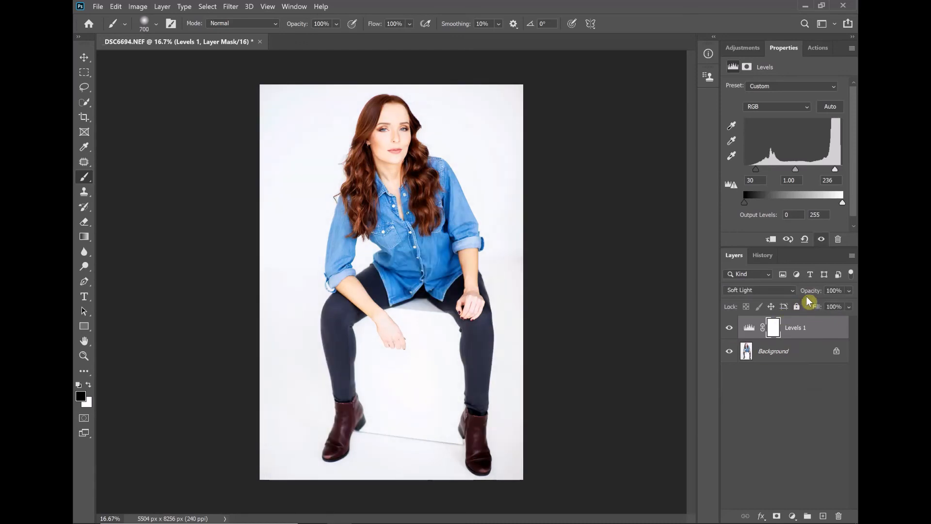
Reduce the Levels layer's opacity to 87%, and compare the photo with and without the adjustment.
{"action": "left_click_drag", "start_coordinate": [814, 292], "coordinate": [805, 296]}
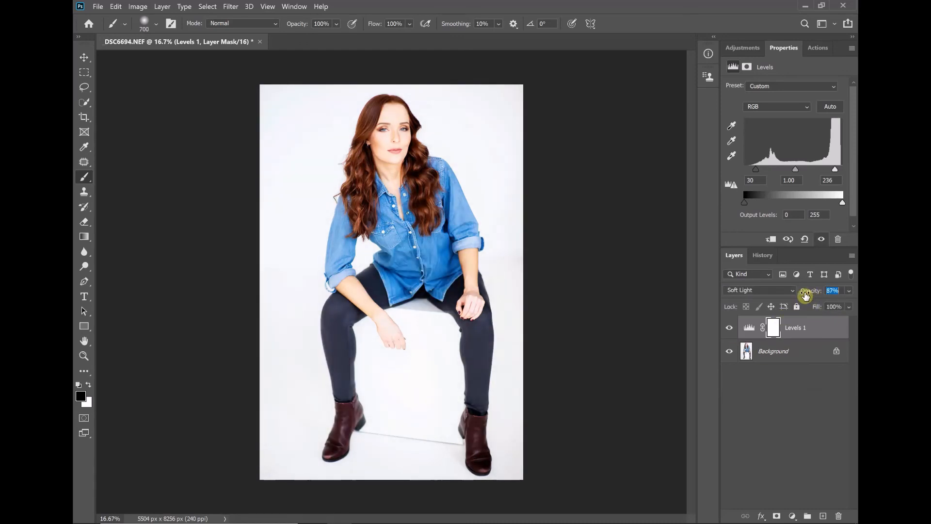
{"action": "key", "text": "Return"}
{"action": "left_click", "coordinate": [729, 332]}
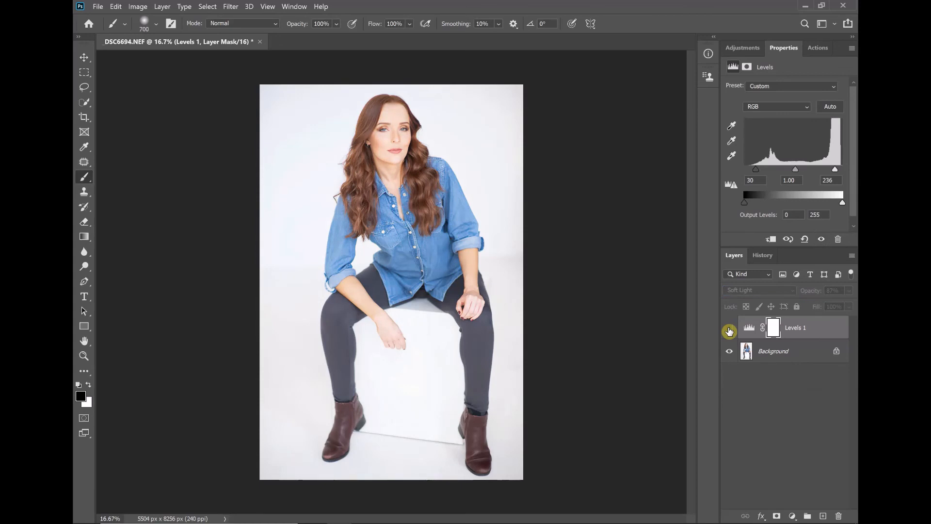
{"action": "left_click", "coordinate": [729, 331]}
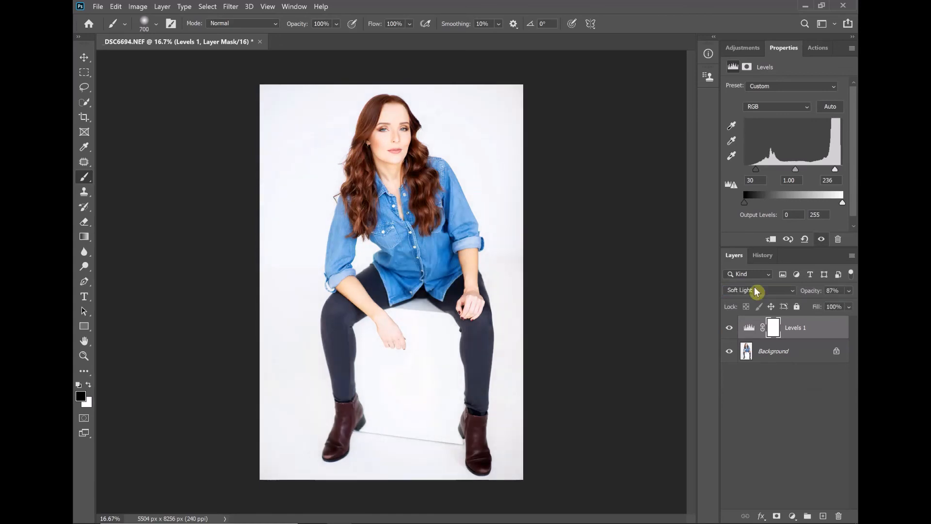